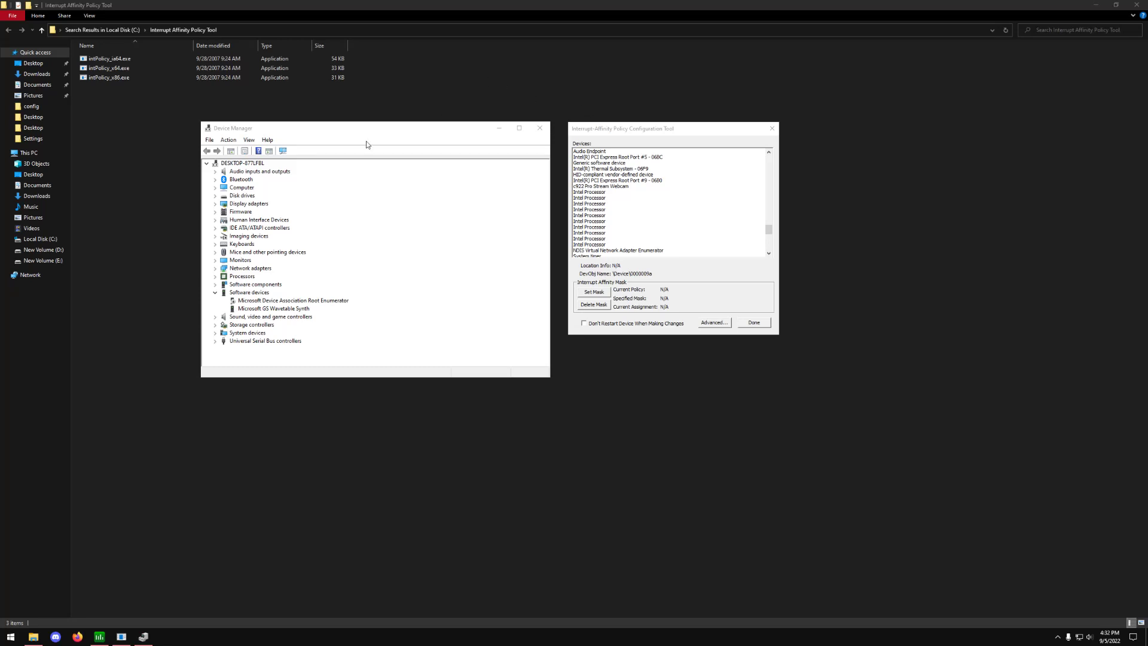
- Replace the old Device Manager window with a new one placed beside the affinity tool
{"action": "left_click", "coordinate": [620, 131]}
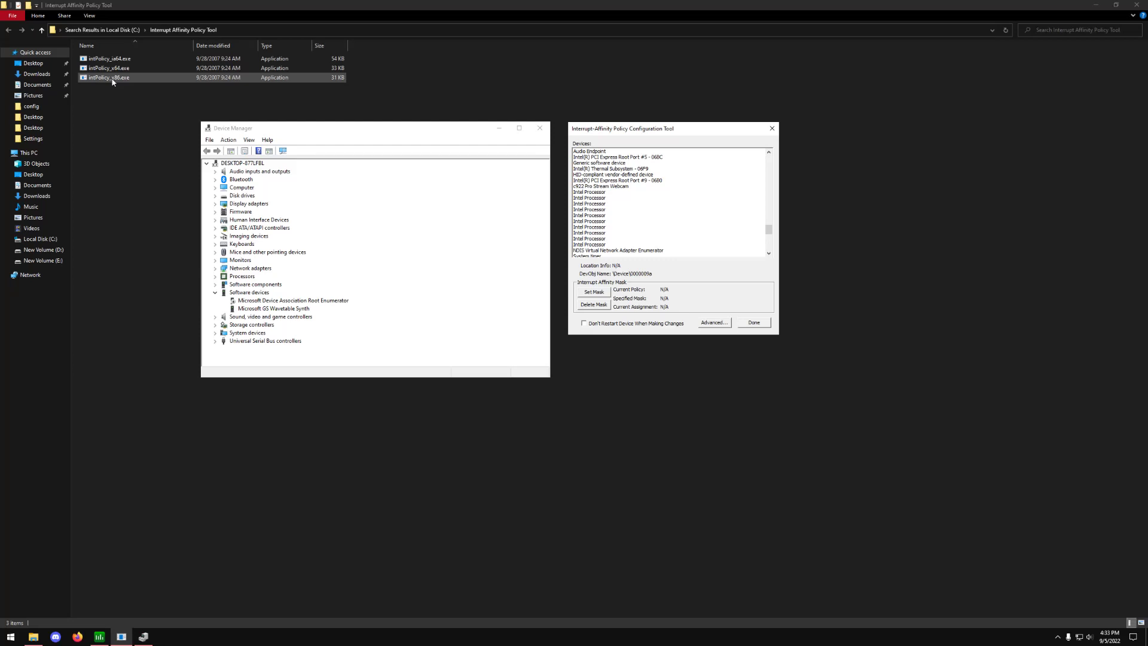
{"action": "right_click", "coordinate": [11, 636]}
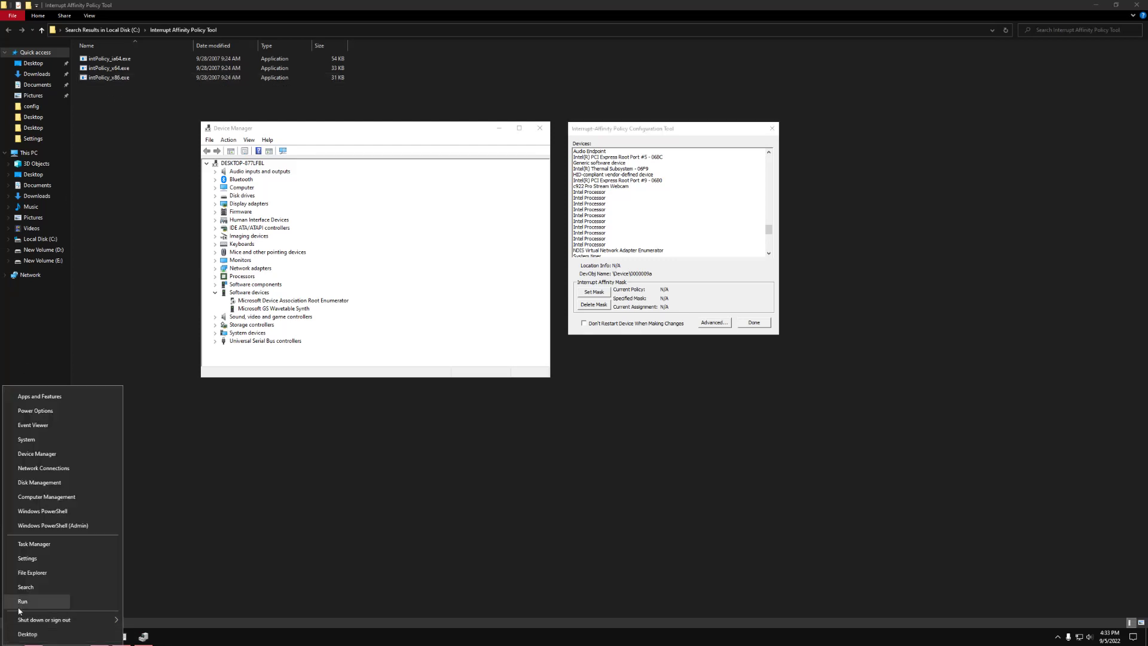
{"action": "left_click", "coordinate": [35, 453]}
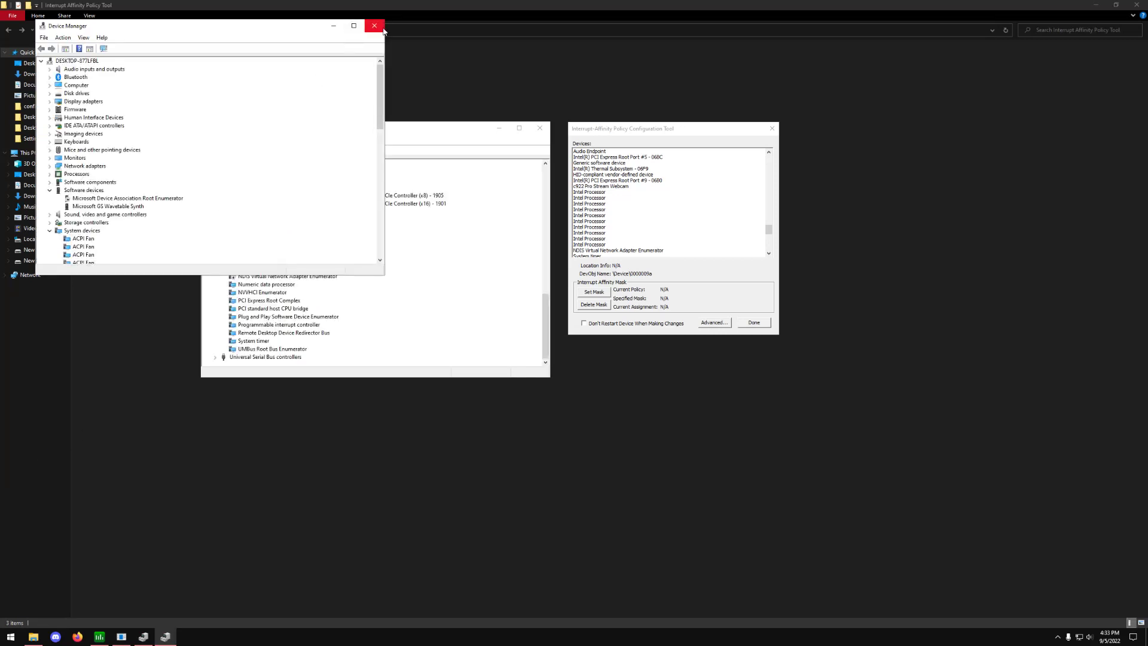
{"action": "left_click", "coordinate": [540, 127]}
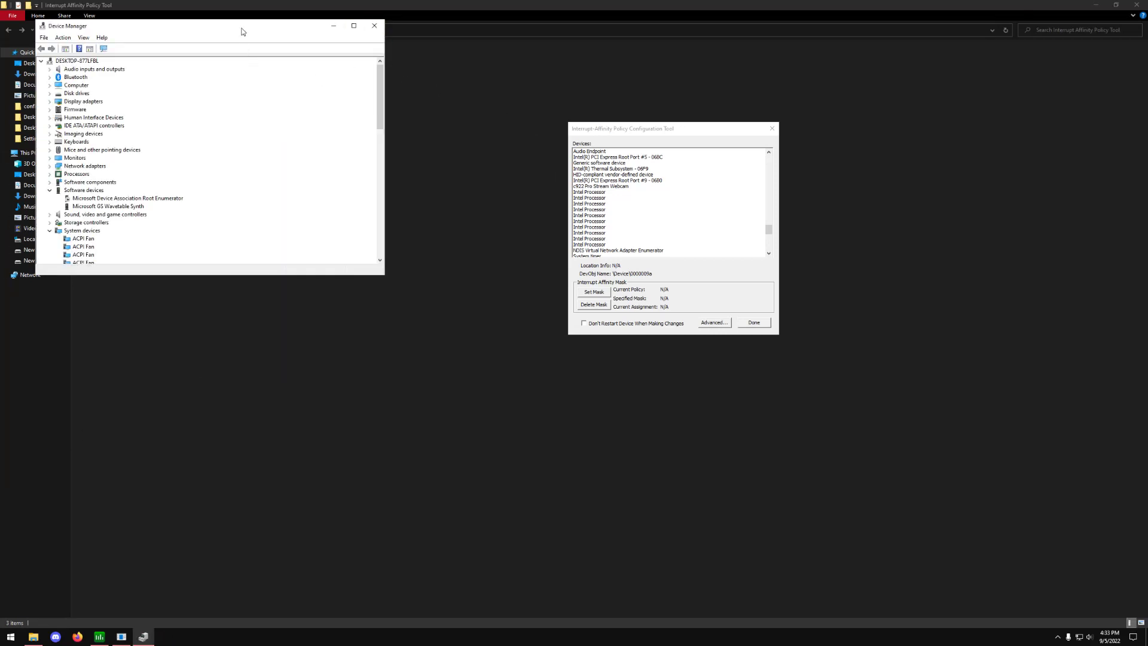
{"action": "left_click_drag", "start_coordinate": [242, 31], "coordinate": [419, 122]}
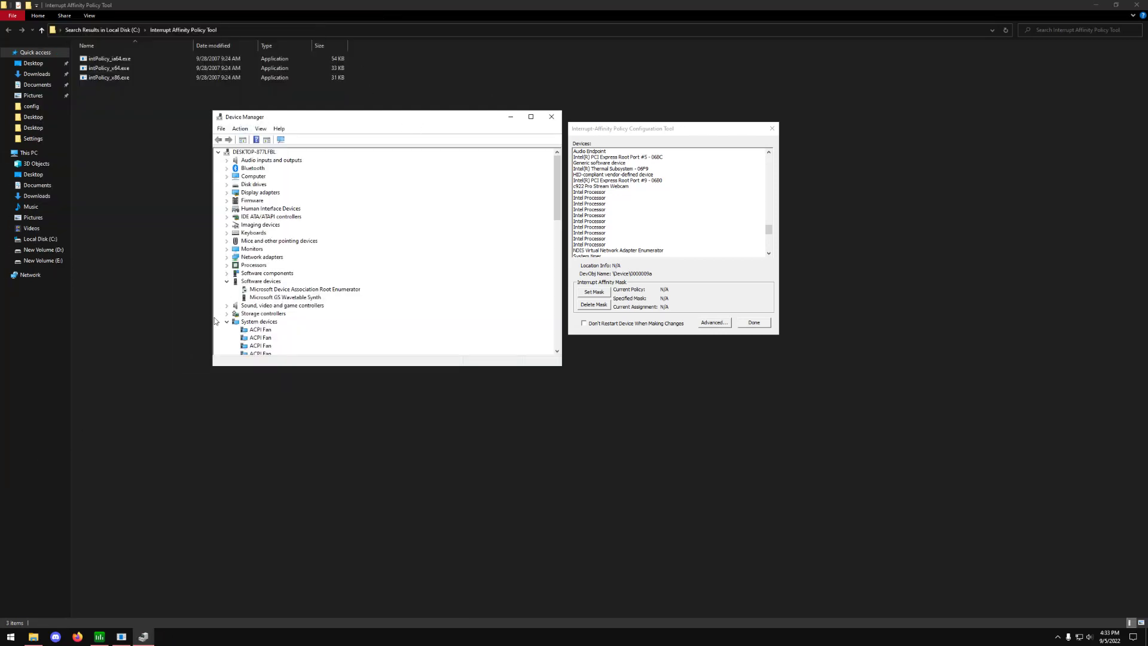
- Collapse Software devices and System devices, then expand Display adapters
{"action": "left_click", "coordinate": [227, 281]}
{"action": "scroll", "coordinate": [244, 263], "scroll_direction": "down", "scroll_amount": 3}
{"action": "left_click", "coordinate": [227, 235]}
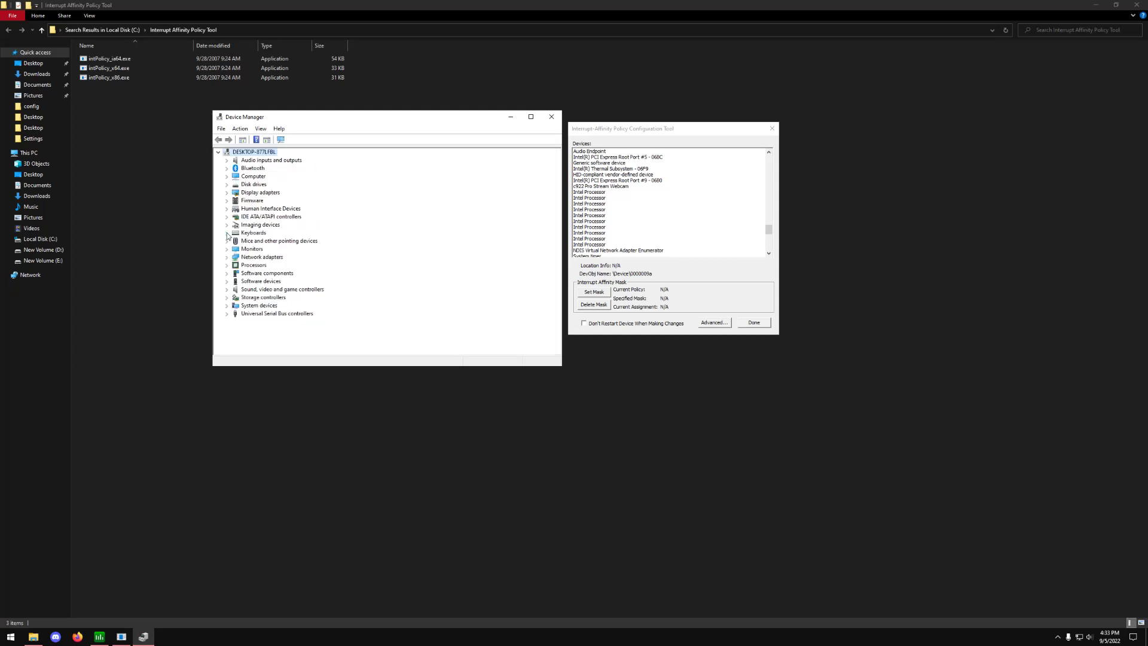
{"action": "left_click", "coordinate": [227, 192]}
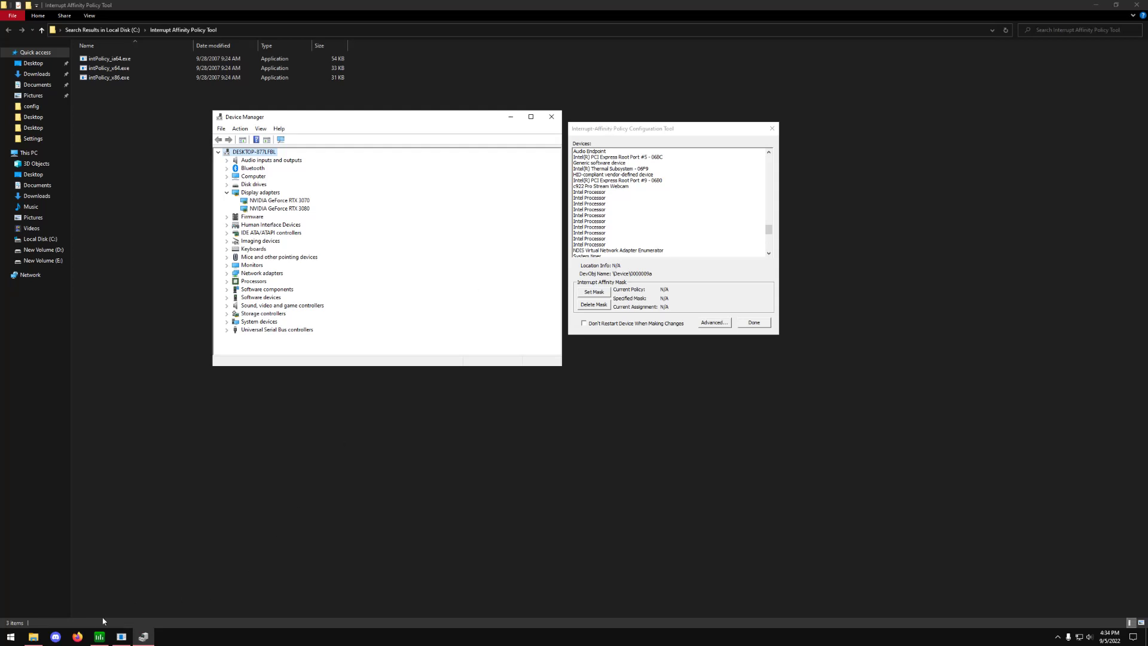
- Bring Process Lasso to the front from the taskbar
{"action": "left_click", "coordinate": [99, 637]}
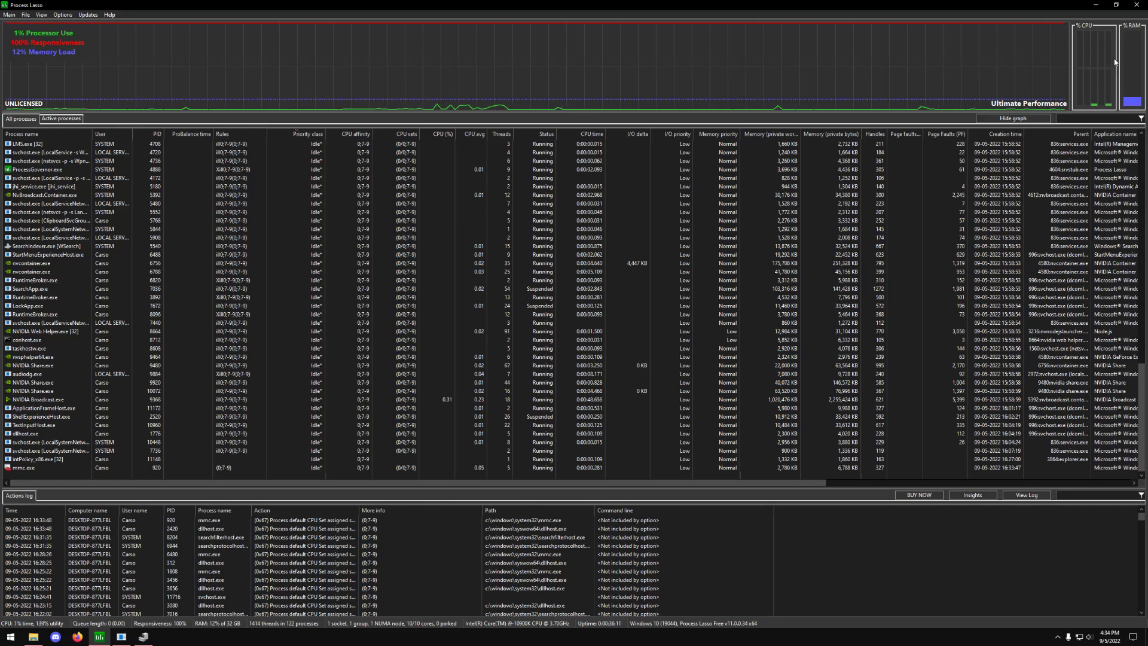
{"action": "scroll", "coordinate": [515, 251], "scroll_direction": "up", "scroll_amount": 15}
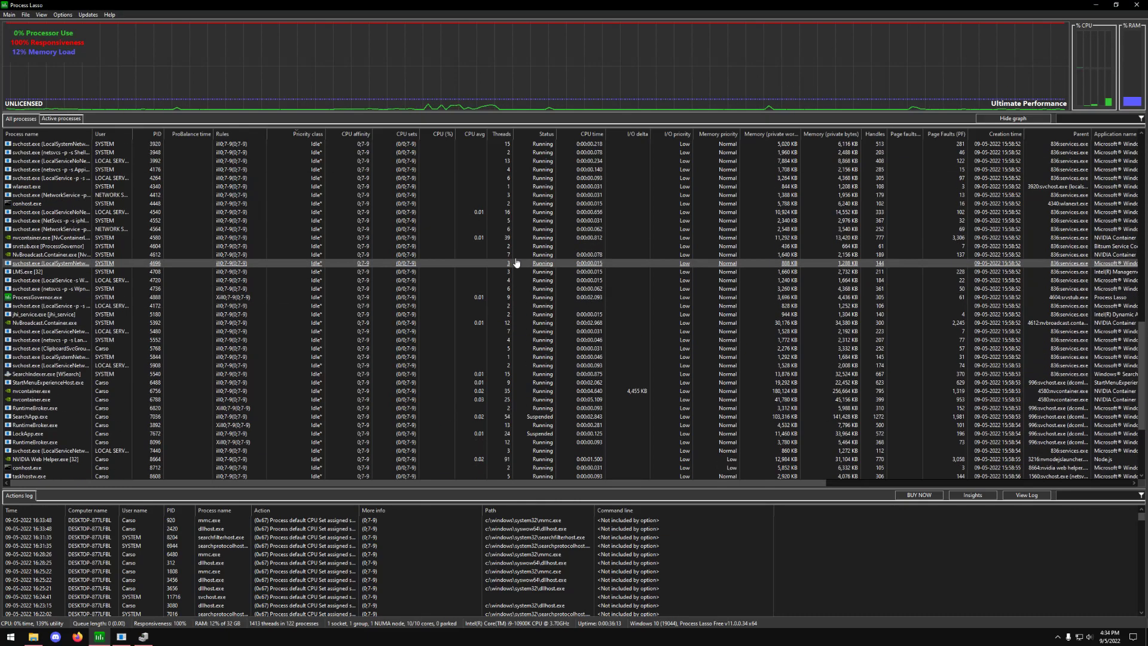
{"action": "scroll", "coordinate": [518, 222], "scroll_direction": "up", "scroll_amount": 4}
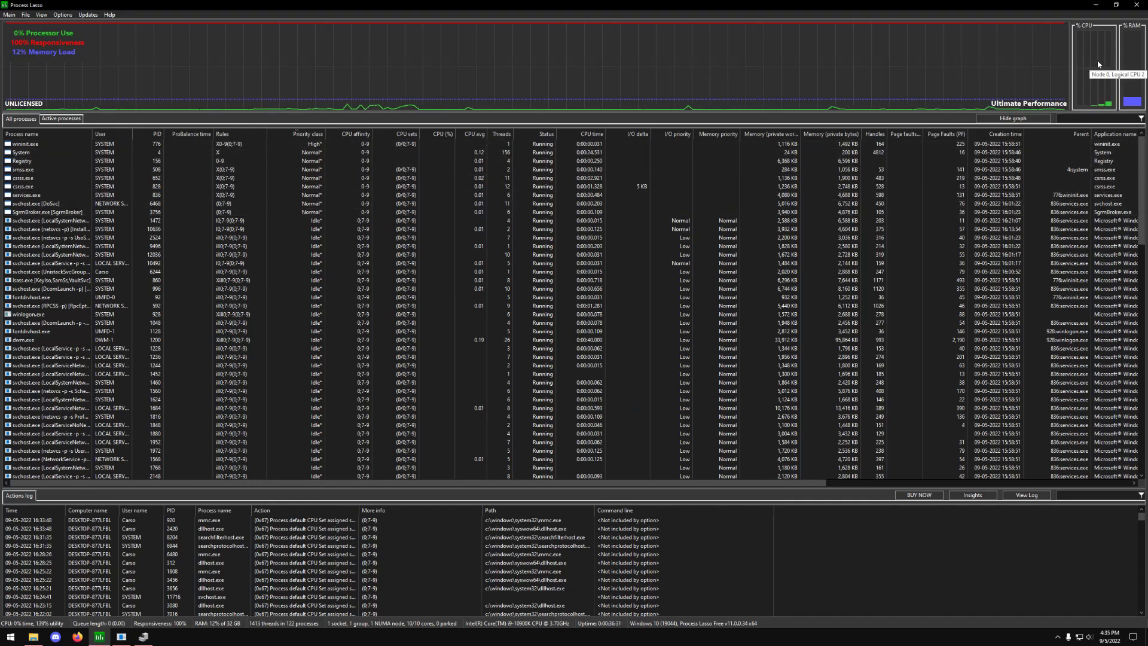
- Minimize Process Lasso, bring the affinity tool forward, and collapse Display adapters
{"action": "left_click", "coordinate": [1096, 8]}
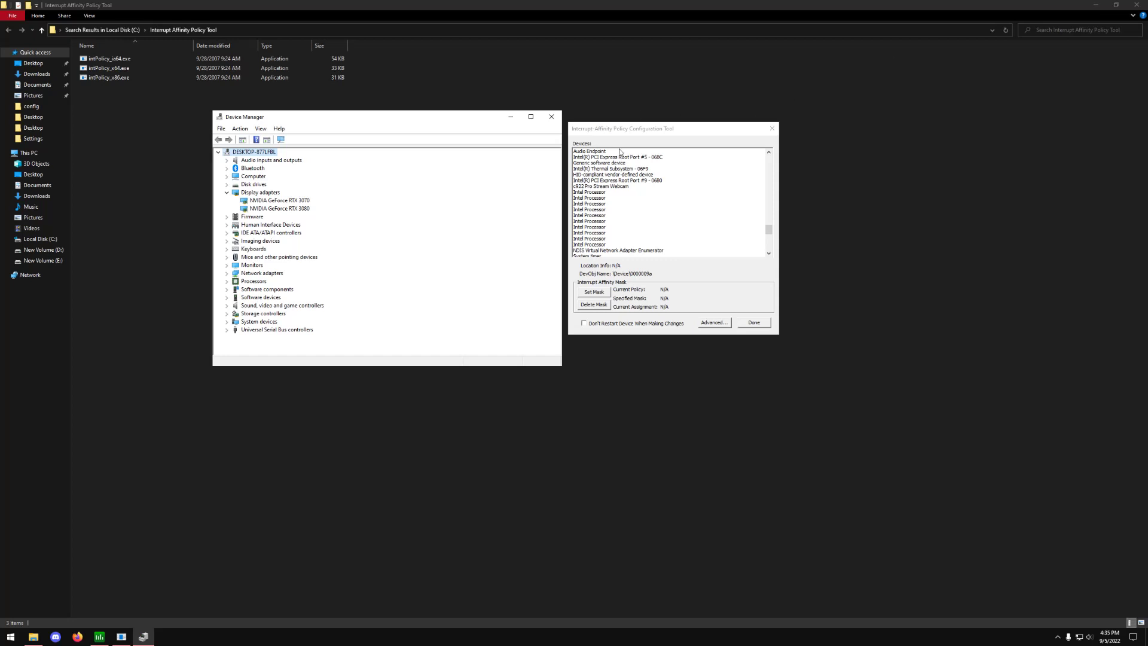
{"action": "left_click", "coordinate": [632, 129]}
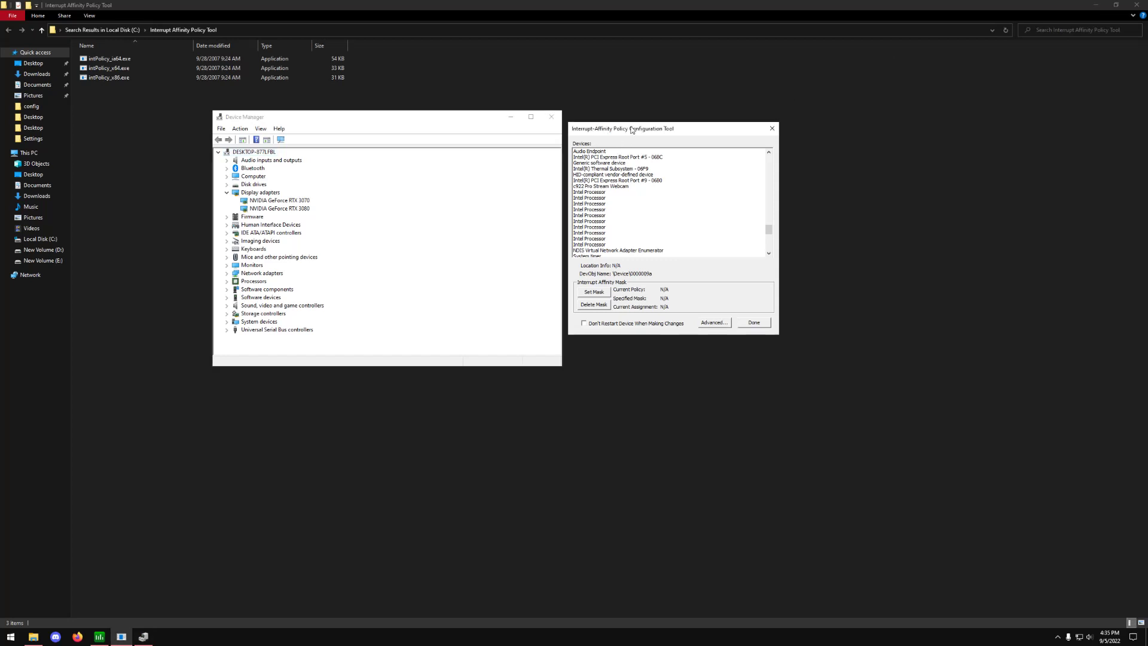
{"action": "left_click", "coordinate": [227, 192]}
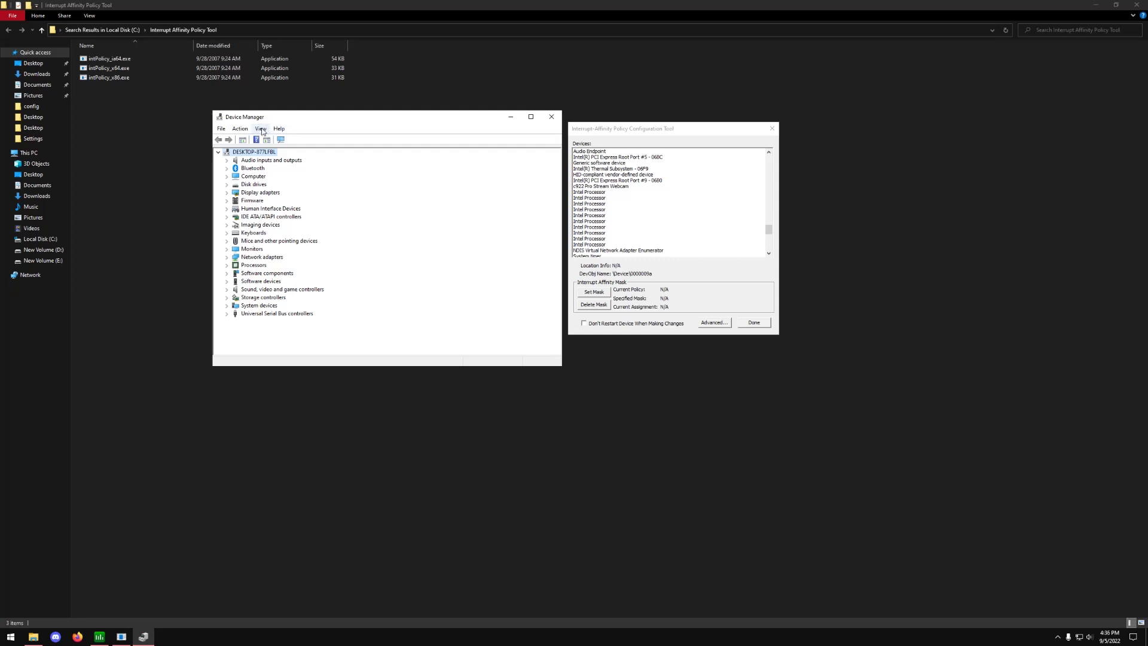
- List devices by connection and expand Microsoft ACPI-Compliant System
{"action": "left_click", "coordinate": [262, 129]}
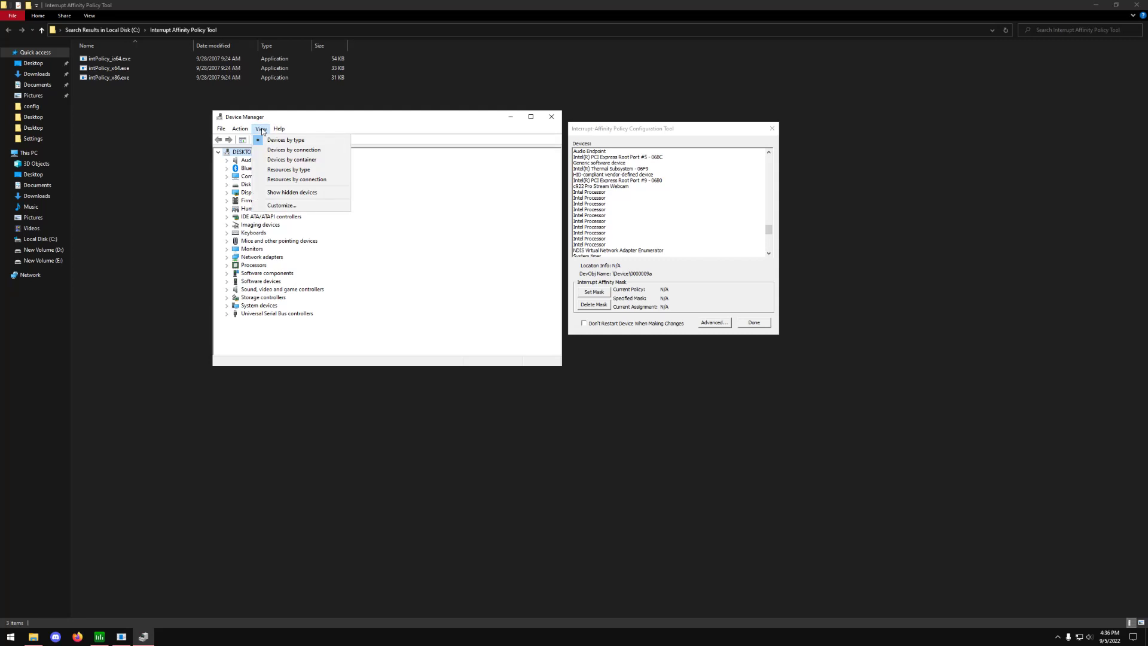
{"action": "left_click", "coordinate": [282, 150]}
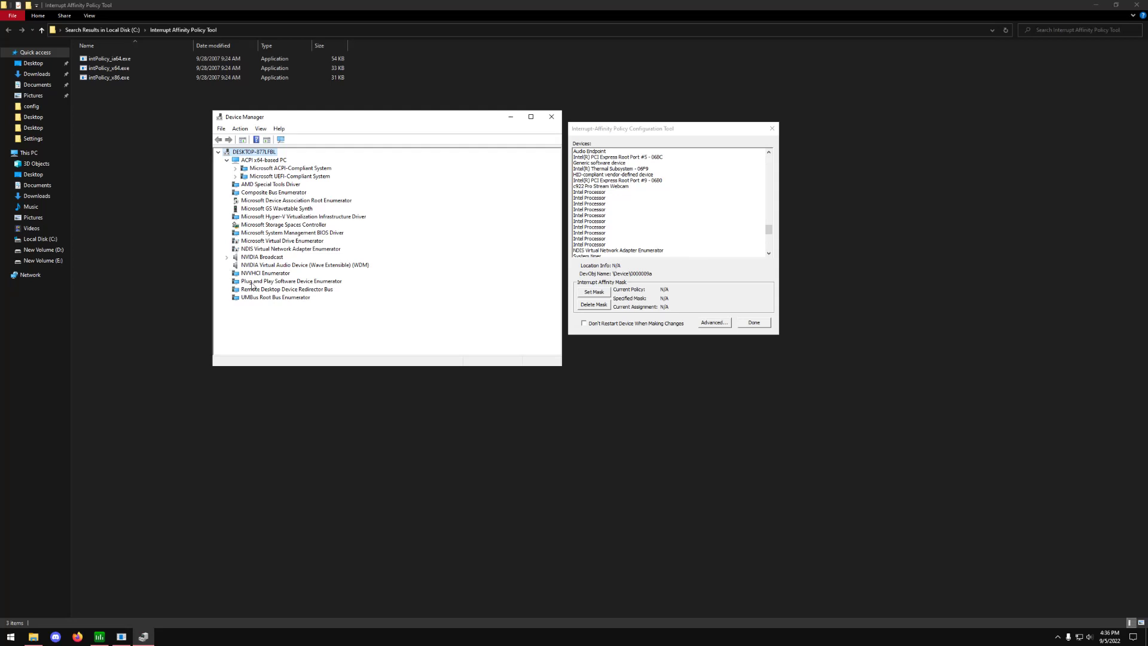
{"action": "left_click", "coordinate": [237, 169]}
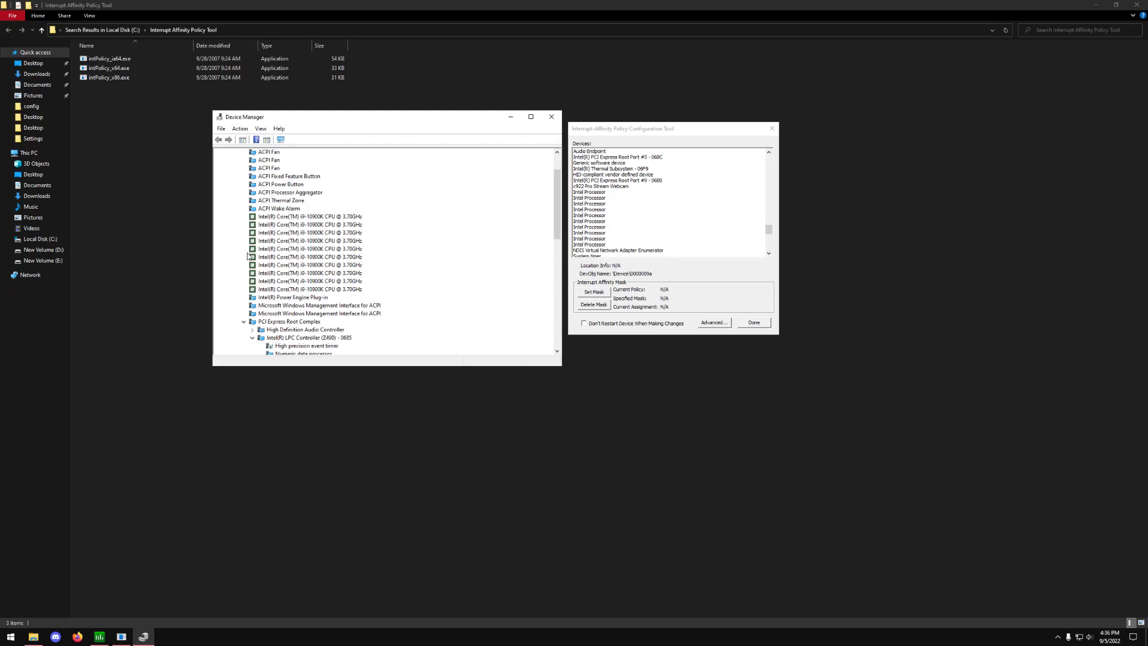
- Expand PCI Express Root Complex to reveal the Intel LPC Controller (Z490)
{"action": "scroll", "coordinate": [248, 256], "scroll_direction": "down", "scroll_amount": 1}
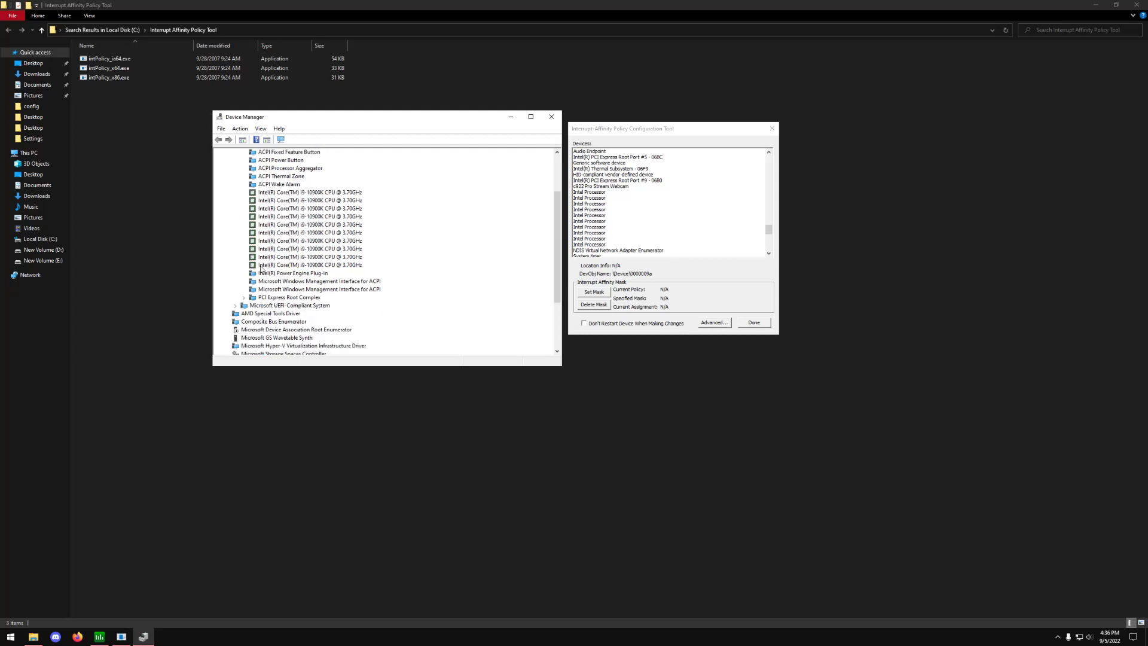
{"action": "scroll", "coordinate": [263, 265], "scroll_direction": "up", "scroll_amount": 5}
{"action": "scroll", "coordinate": [263, 261], "scroll_direction": "down", "scroll_amount": 2}
{"action": "scroll", "coordinate": [263, 260], "scroll_direction": "up", "scroll_amount": 3}
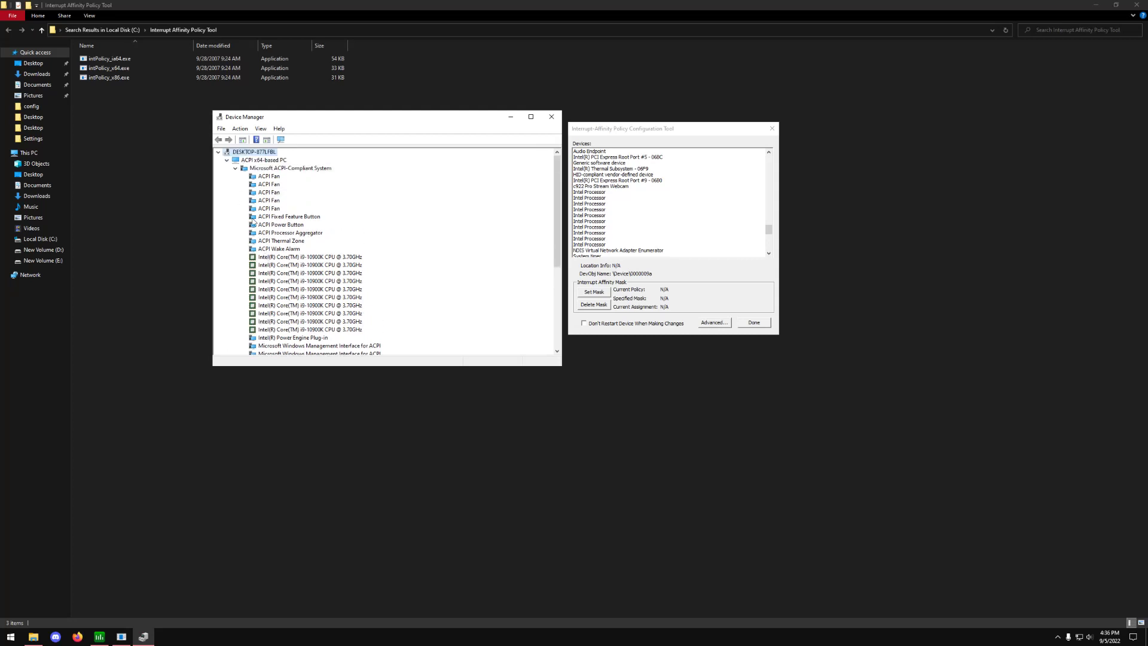
{"action": "scroll", "coordinate": [254, 223], "scroll_direction": "down", "scroll_amount": 2}
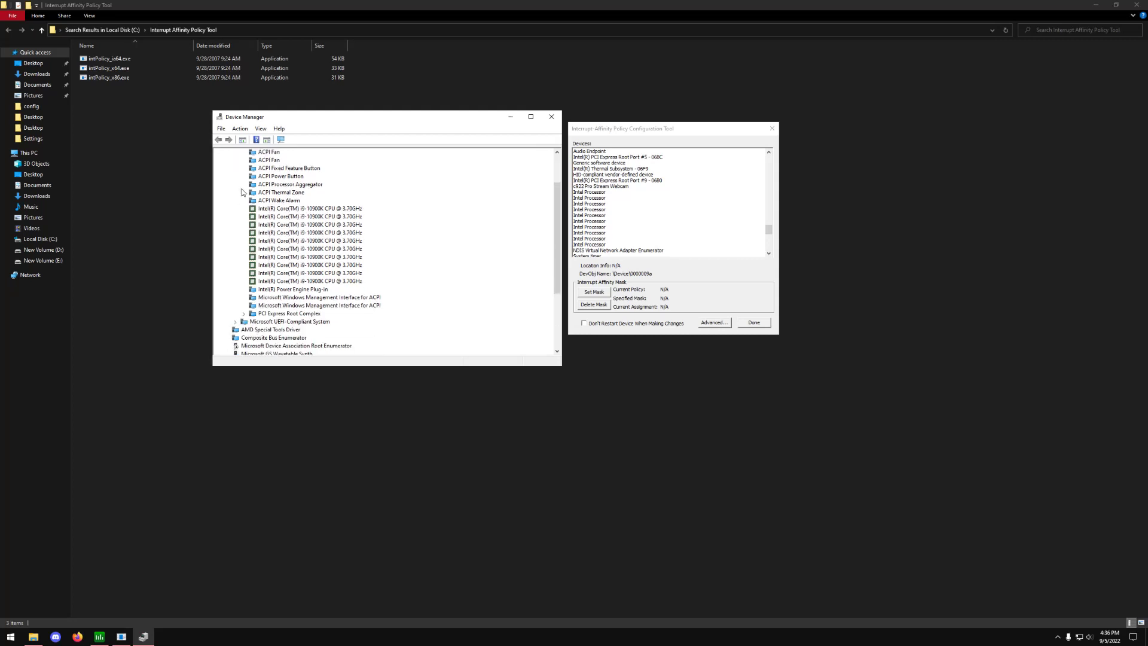
{"action": "left_click", "coordinate": [244, 314]}
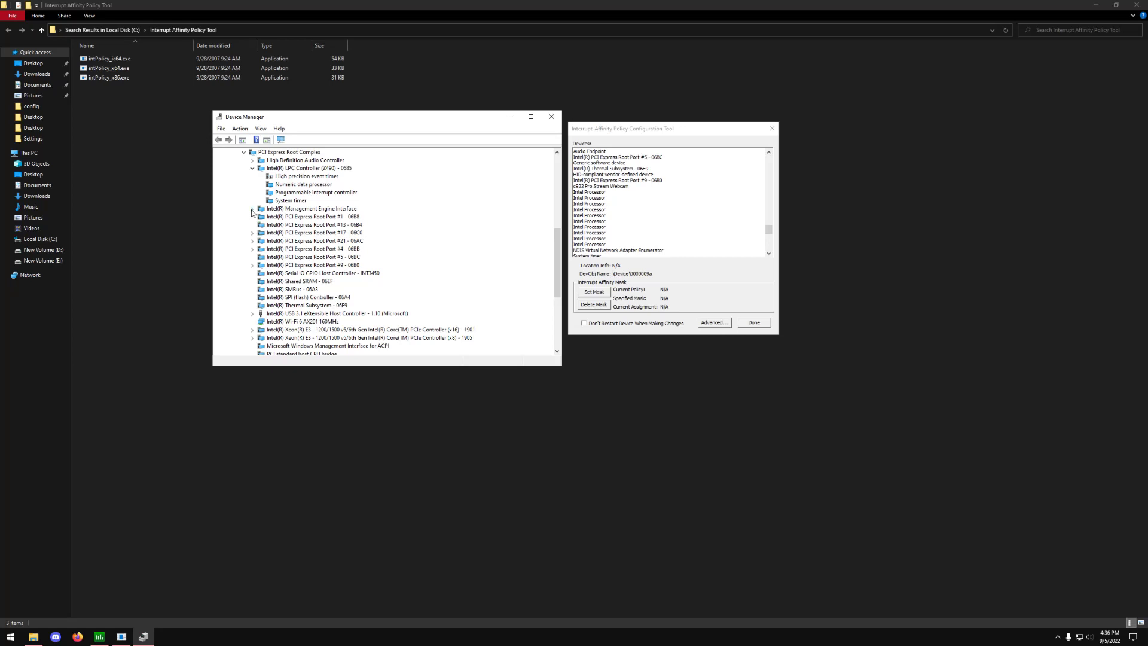
- Collapse the LPC controller and expand the USB 3.1 host controller and USB Root Hub (USB 3.0)
{"action": "left_click", "coordinate": [253, 170]}
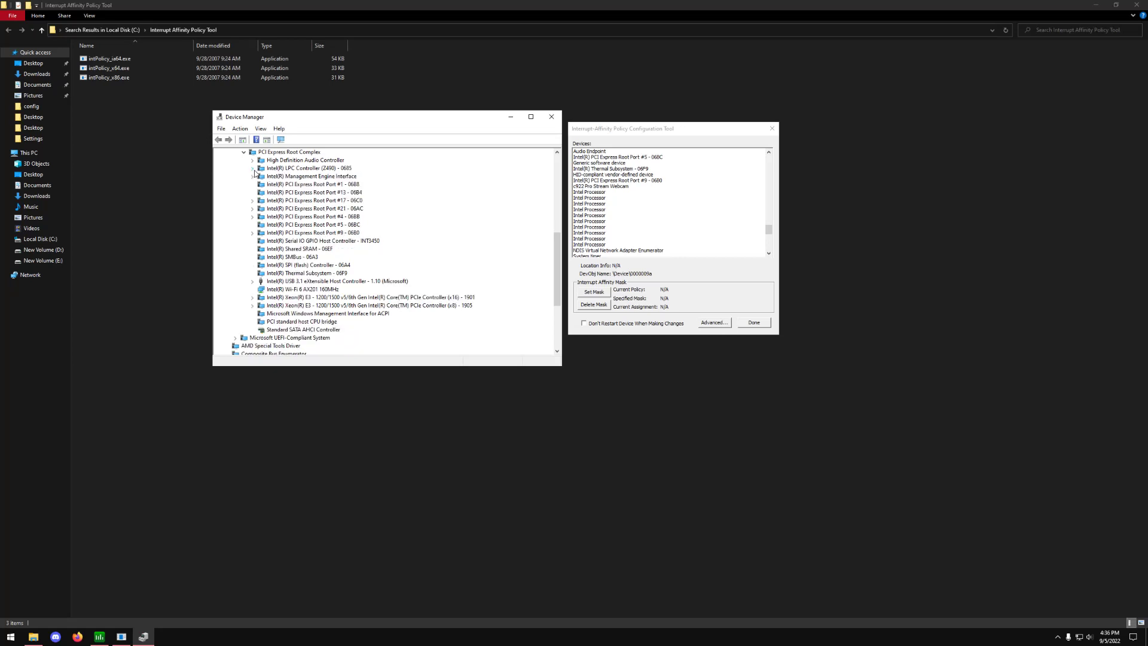
{"action": "double_click", "coordinate": [297, 282]}
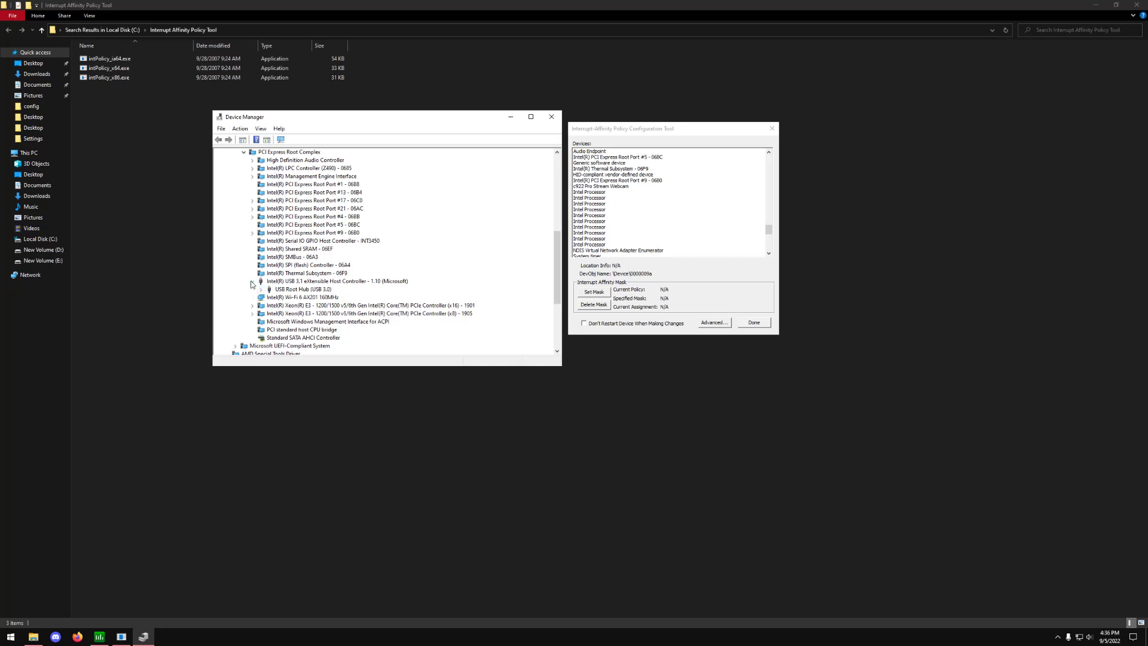
{"action": "left_click", "coordinate": [296, 290]}
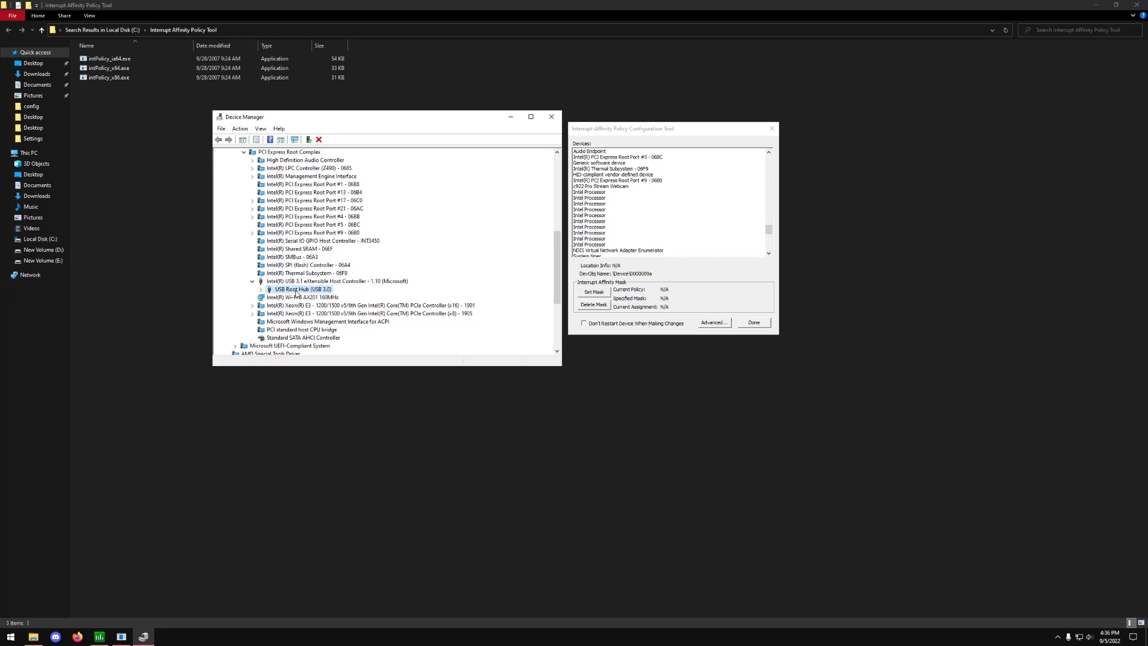
{"action": "left_click", "coordinate": [262, 290]}
- Check the webcam's composite device, then expand the headset's composite device
{"action": "scroll", "coordinate": [264, 290], "scroll_direction": "down", "scroll_amount": 1}
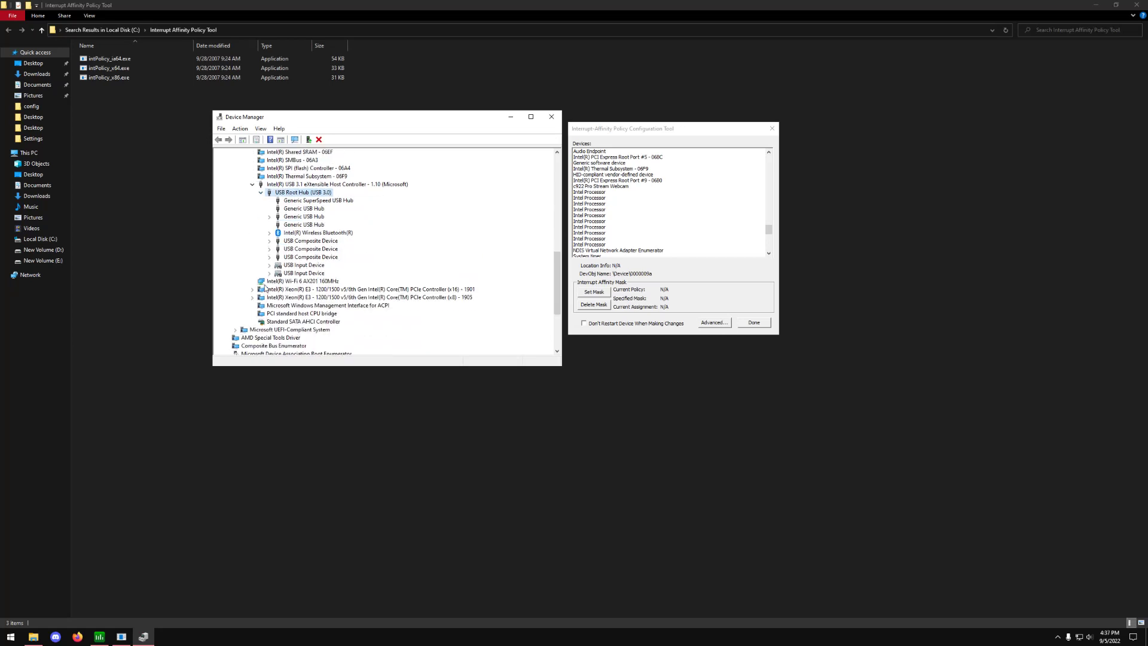
{"action": "scroll", "coordinate": [269, 273], "scroll_direction": "down", "scroll_amount": 1}
{"action": "left_click", "coordinate": [270, 272]}
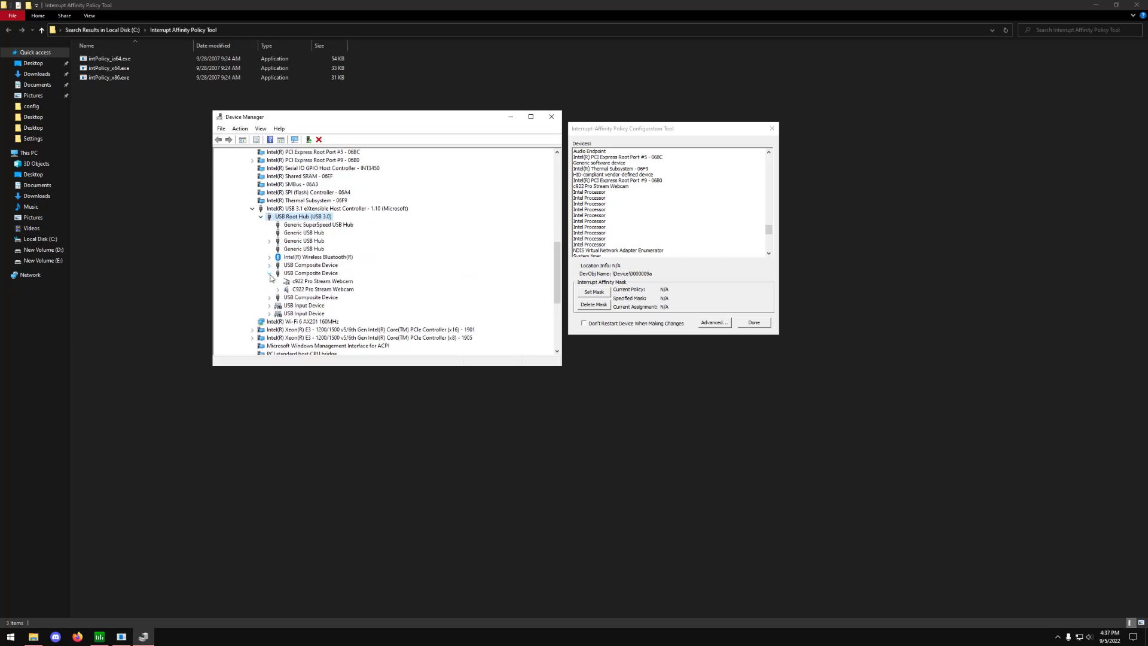
{"action": "left_click", "coordinate": [269, 274]}
{"action": "left_click", "coordinate": [269, 282]}
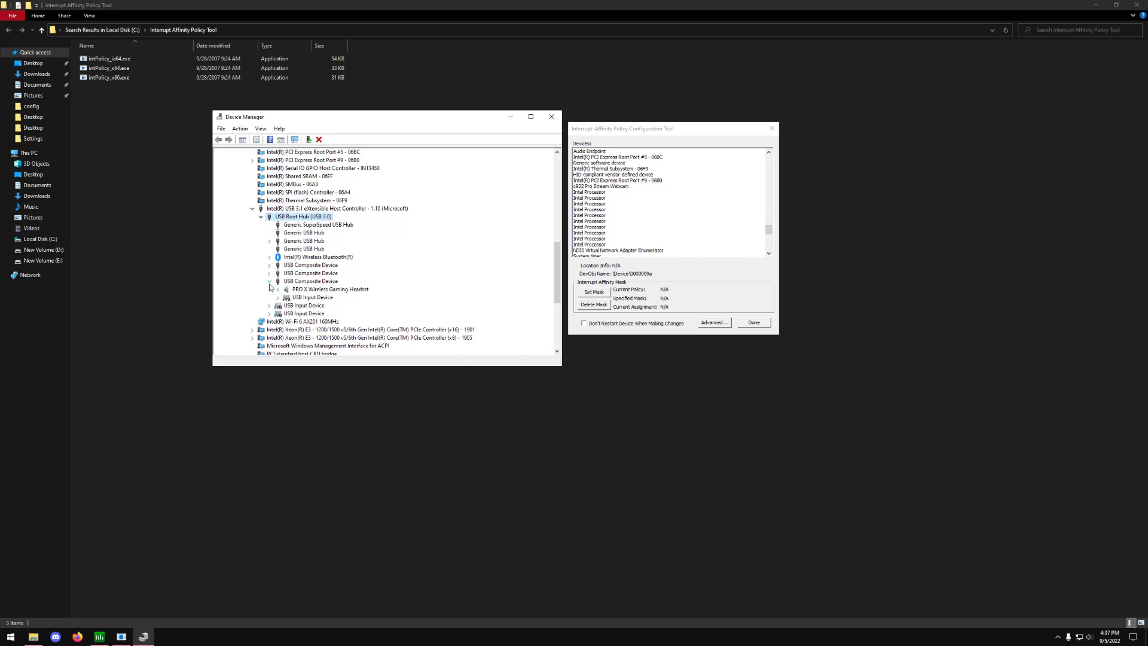